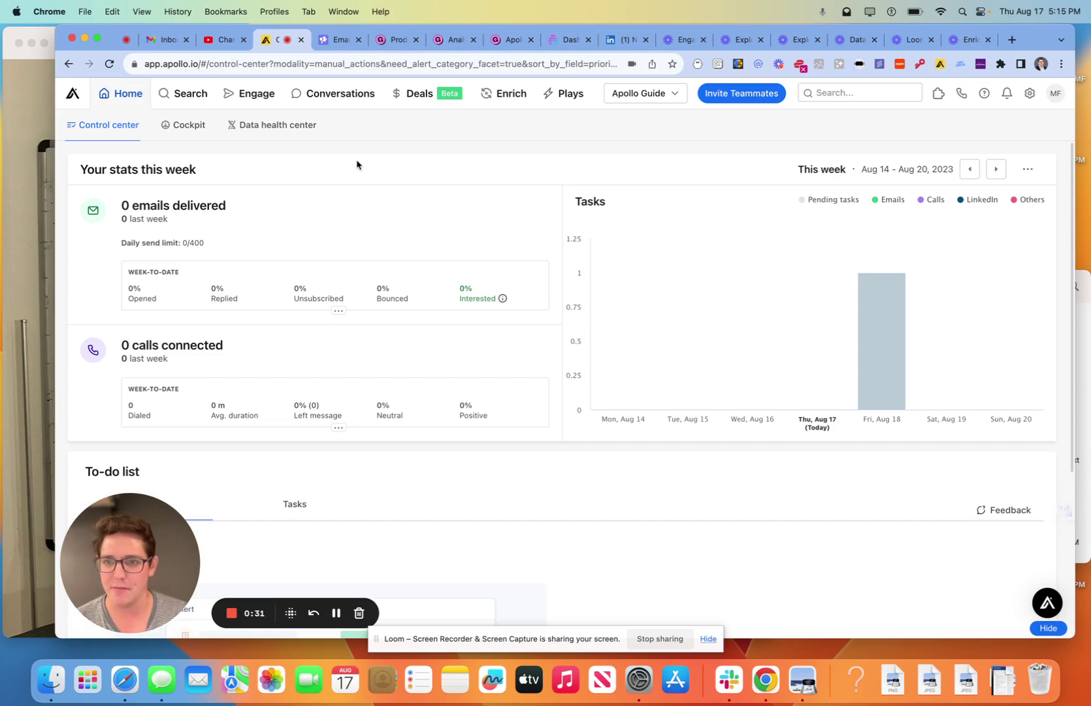
Step: Open the Sequences list from the Engage menu
mouse_move(272, 97)
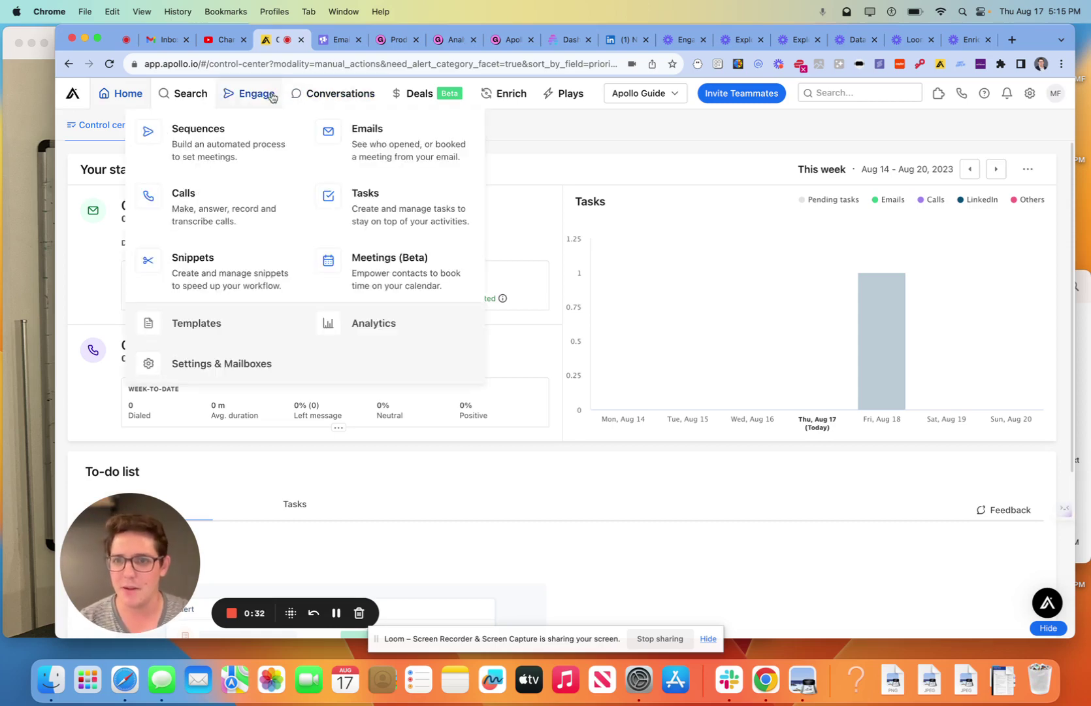
click(247, 144)
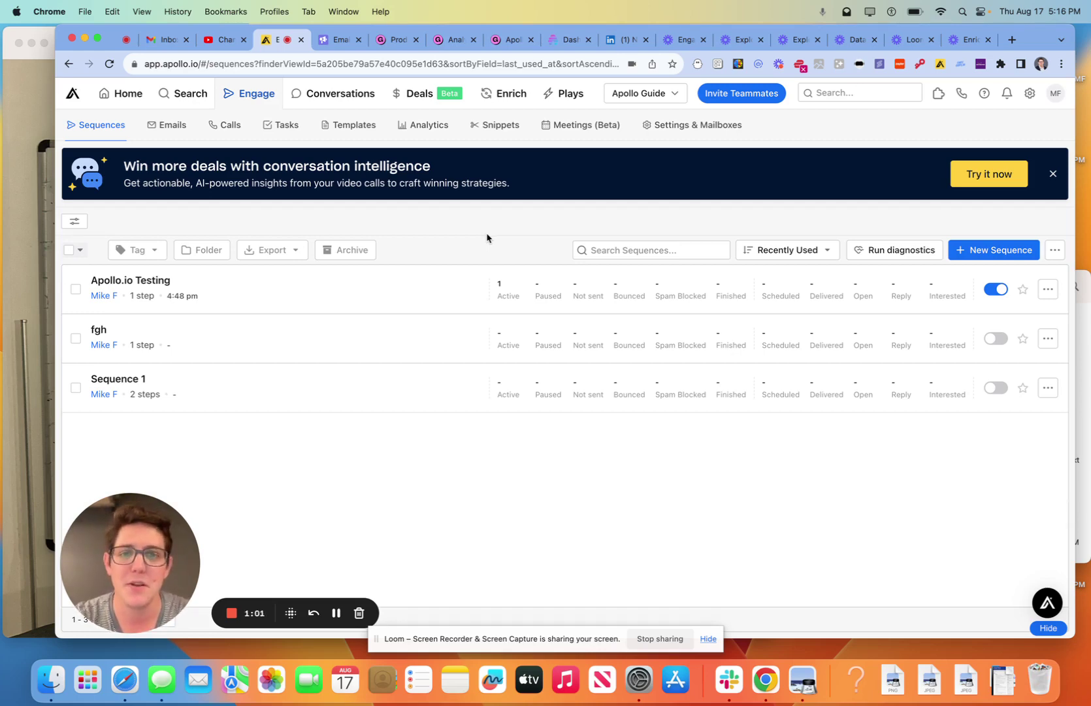
Step: Return from the beehiiv tab and start a new sequence from scratch
click(583, 46)
click(274, 40)
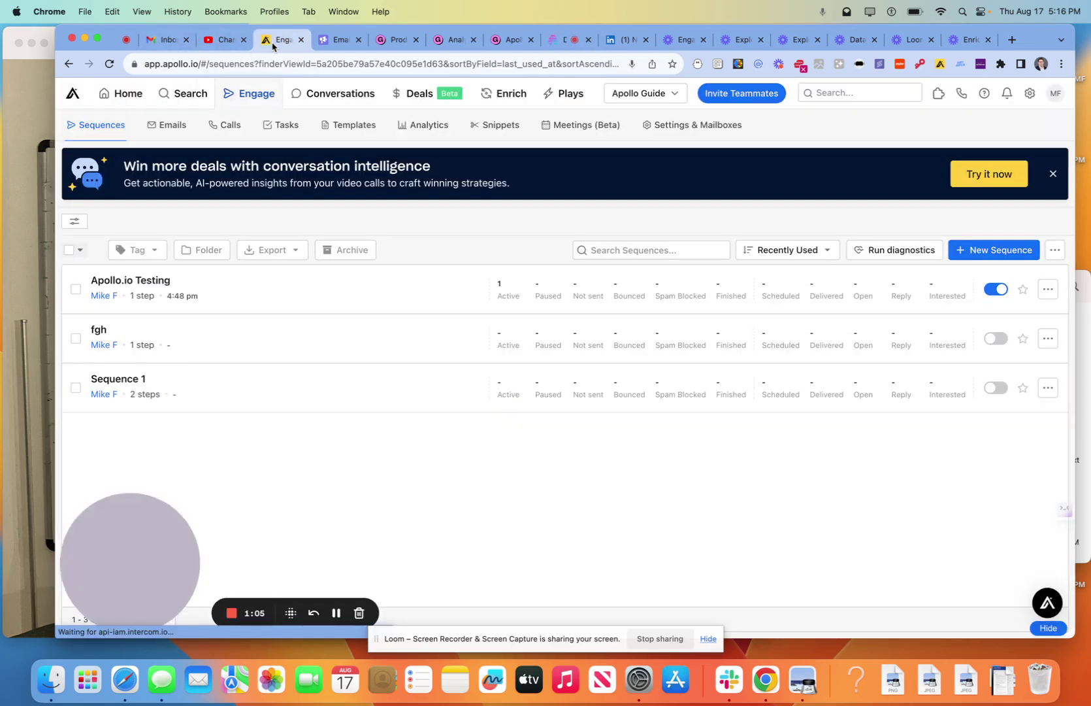
click(954, 255)
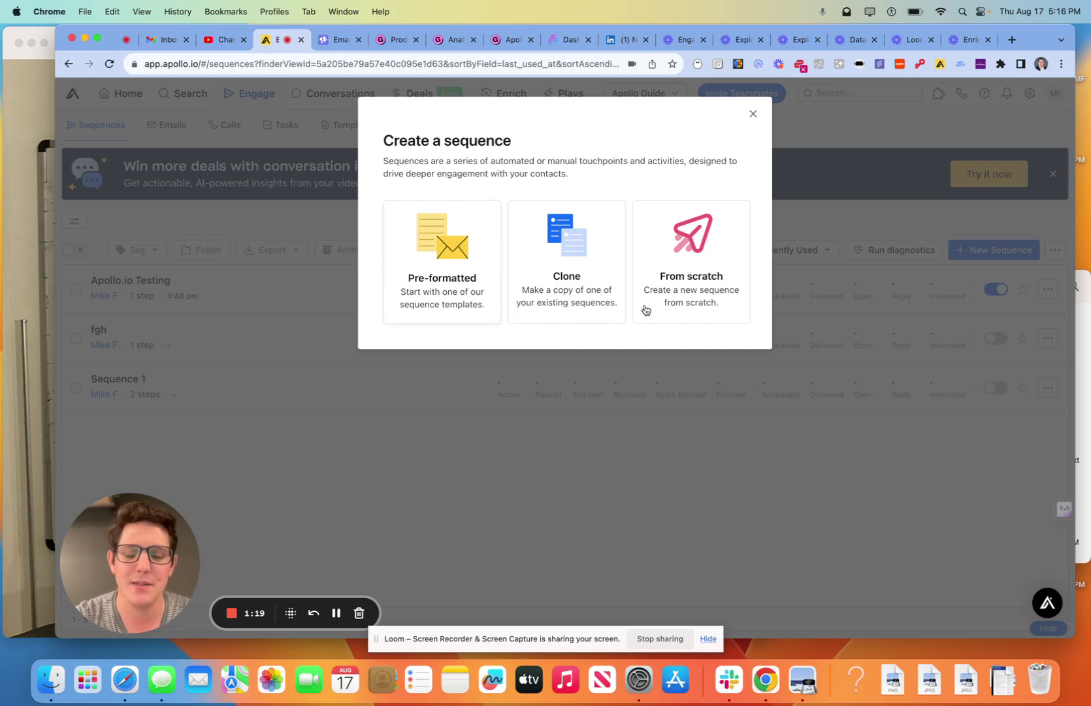
click(675, 302)
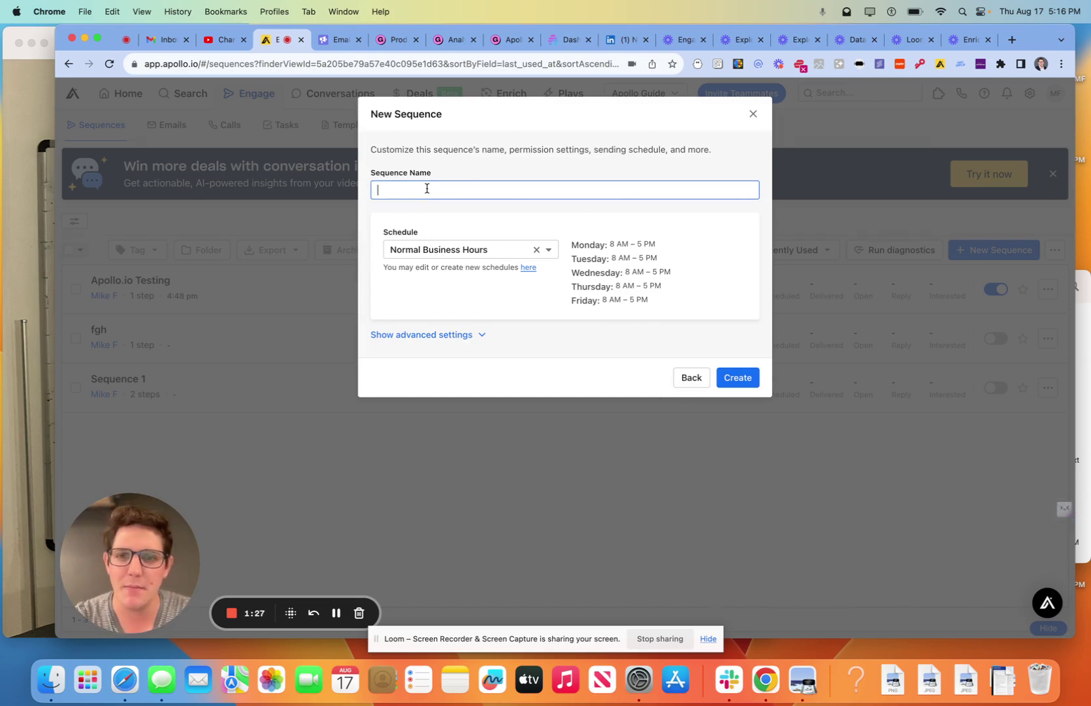
Step: Create the sequence named '<owner's first name>'s Favorite Sequence Ever' on Normal Business Hours
text(Mike's Fa)
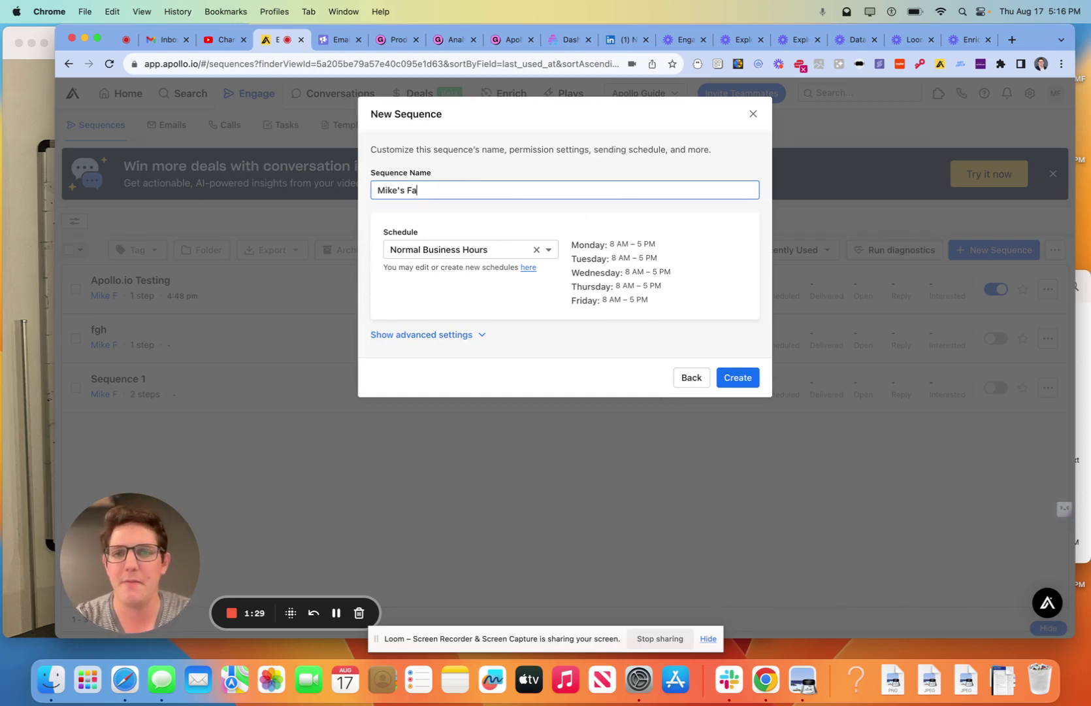
text(vorite Sequence)
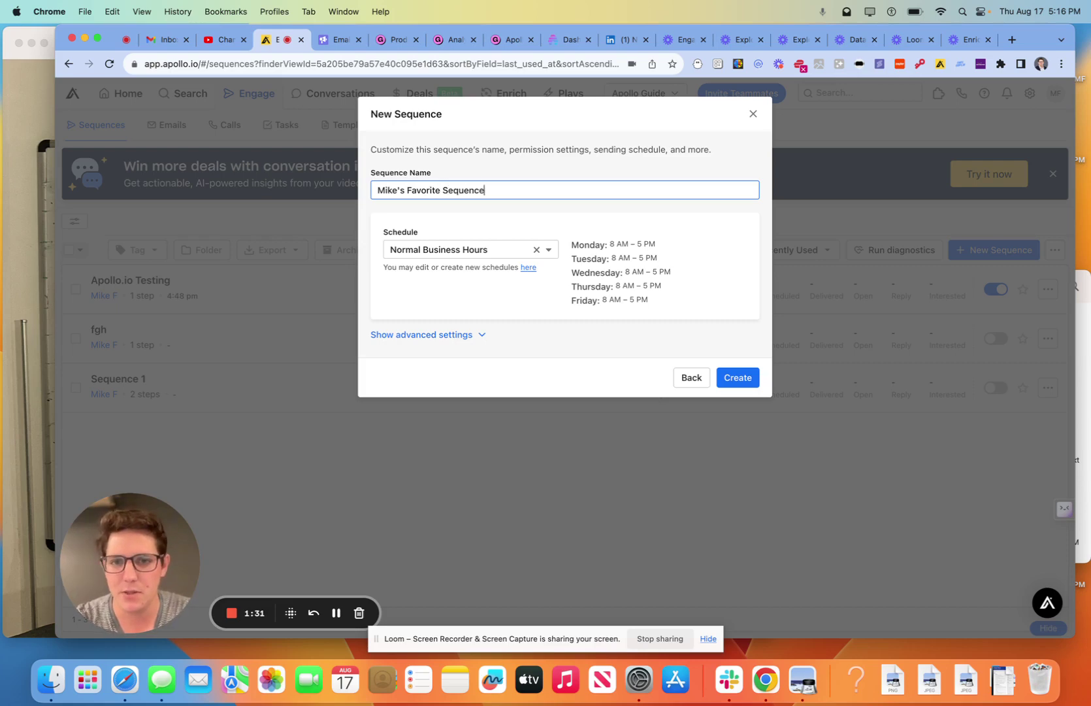
text( Ever)
click(576, 319)
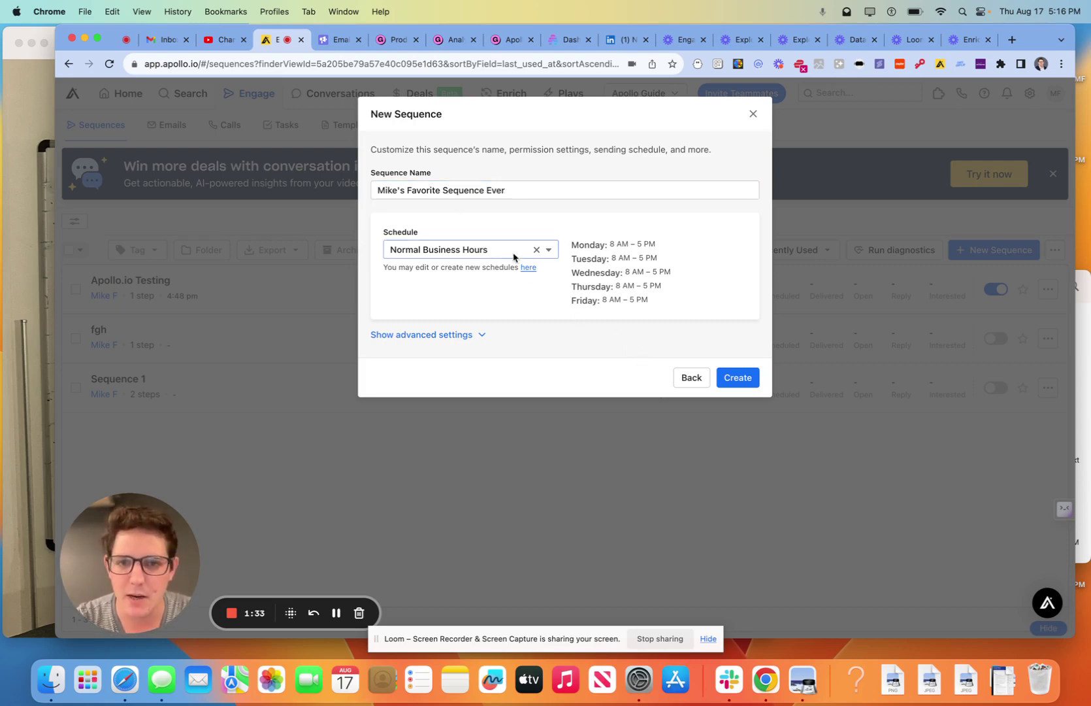
click(753, 378)
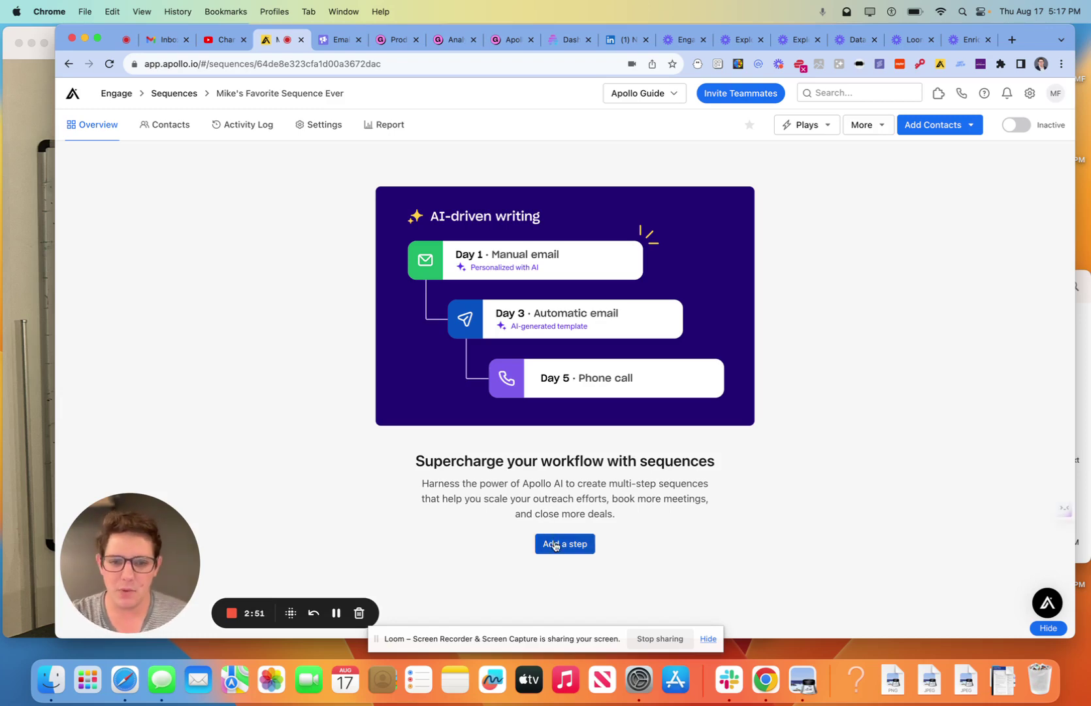
Step: Add a manual email step noting 'Stand out from other sellers. Identify a personal trait/characteristic about your prospects'
click(555, 545)
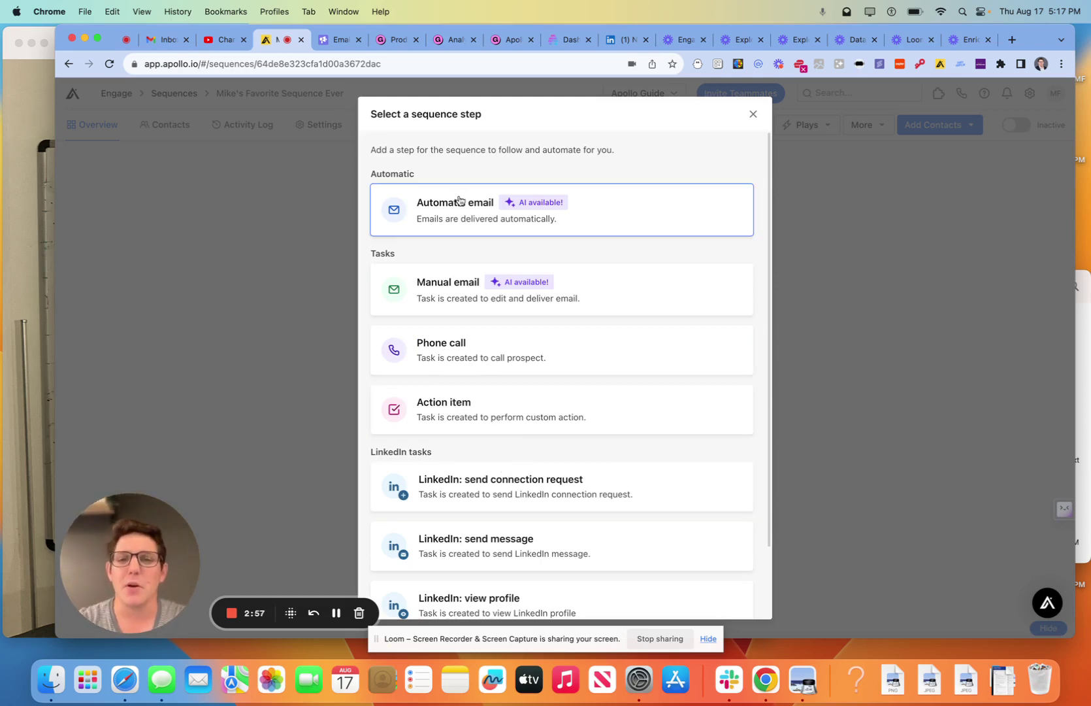
click(468, 292)
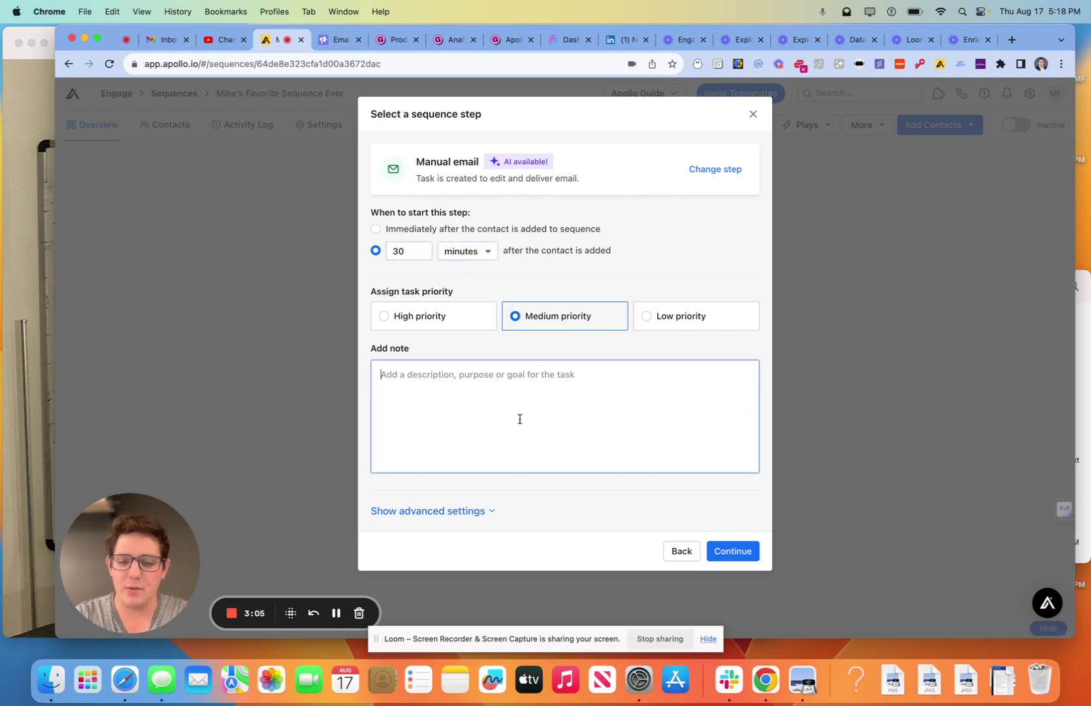
text(Stand out from )
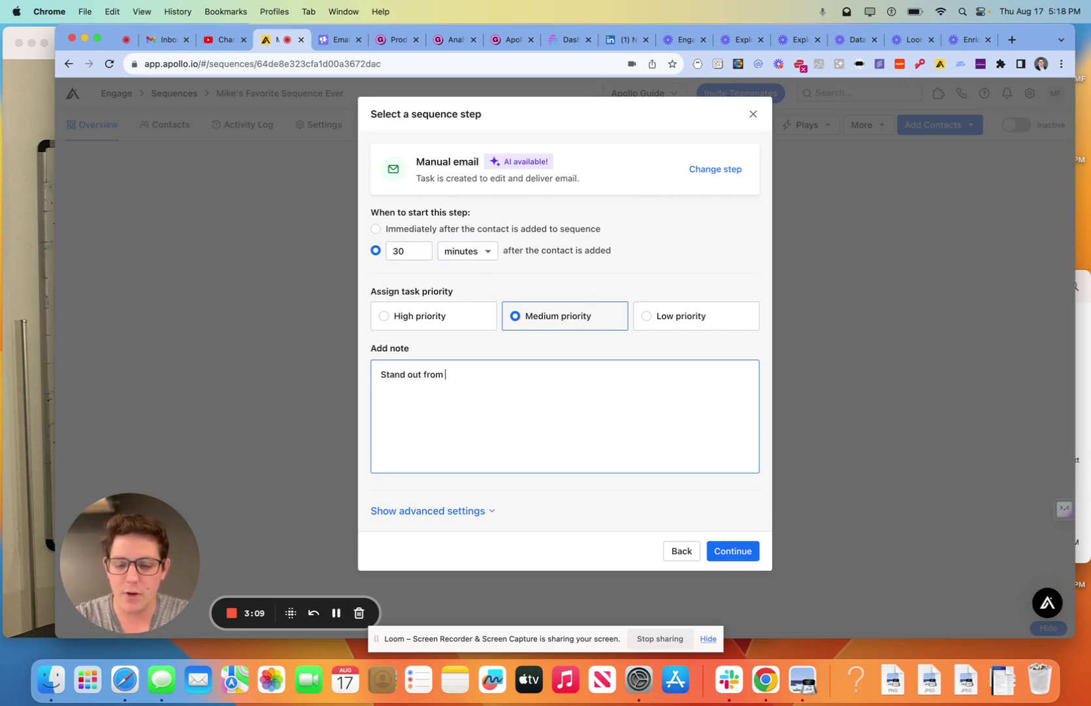
text(other seller)
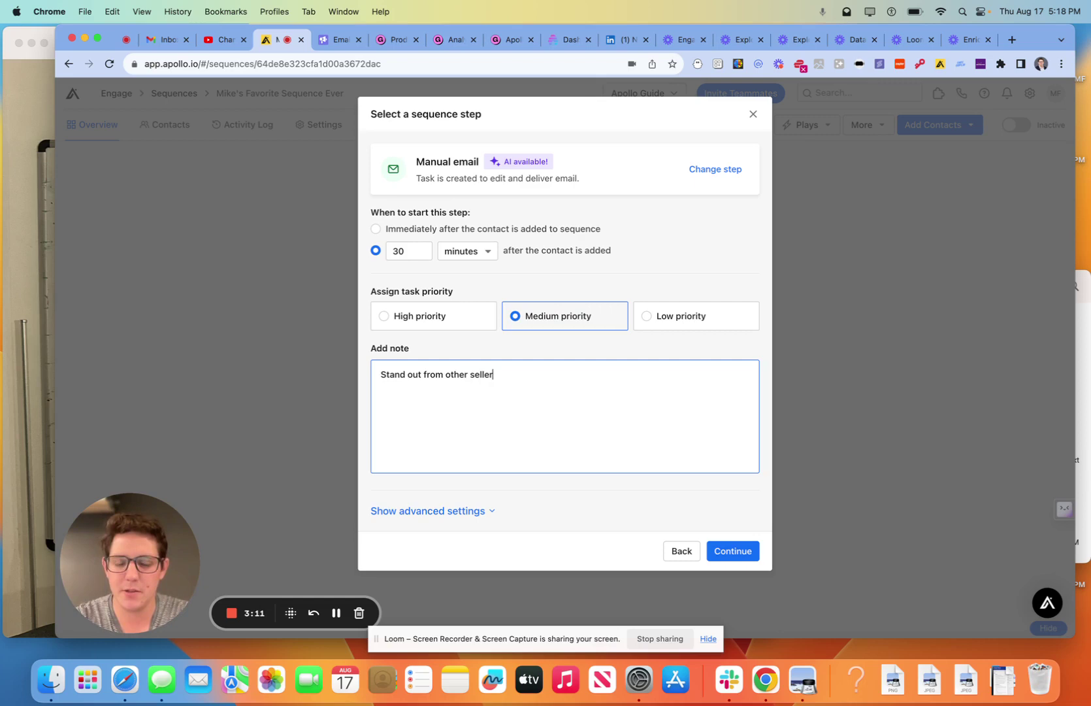
text(s.  Identi)
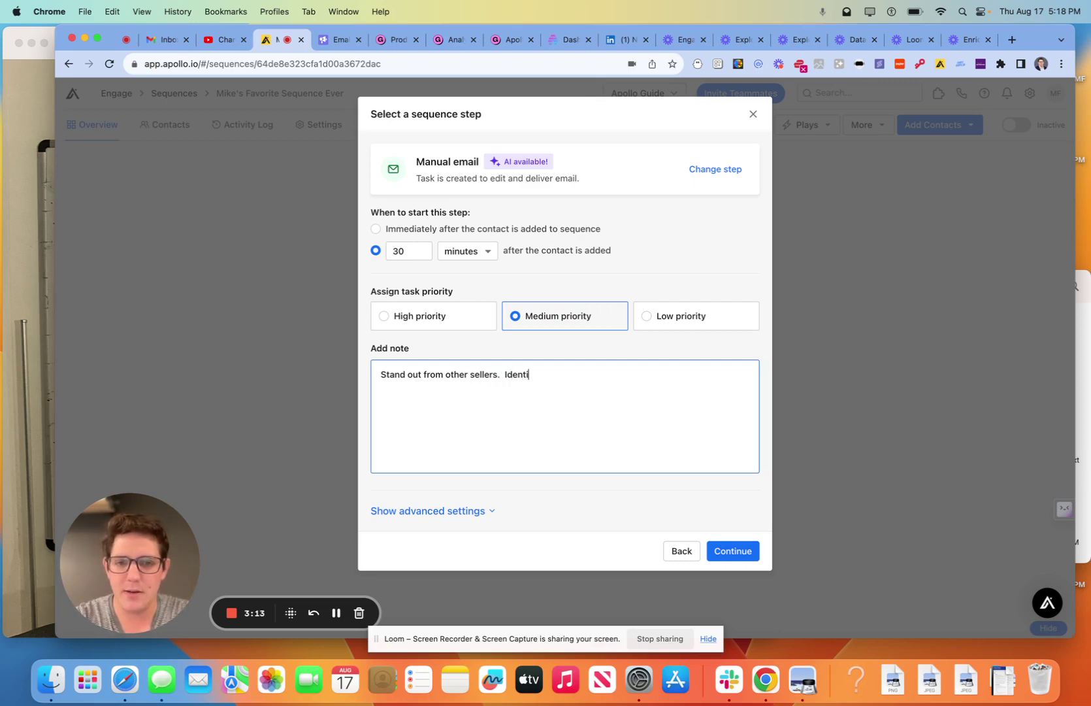
text(fy)
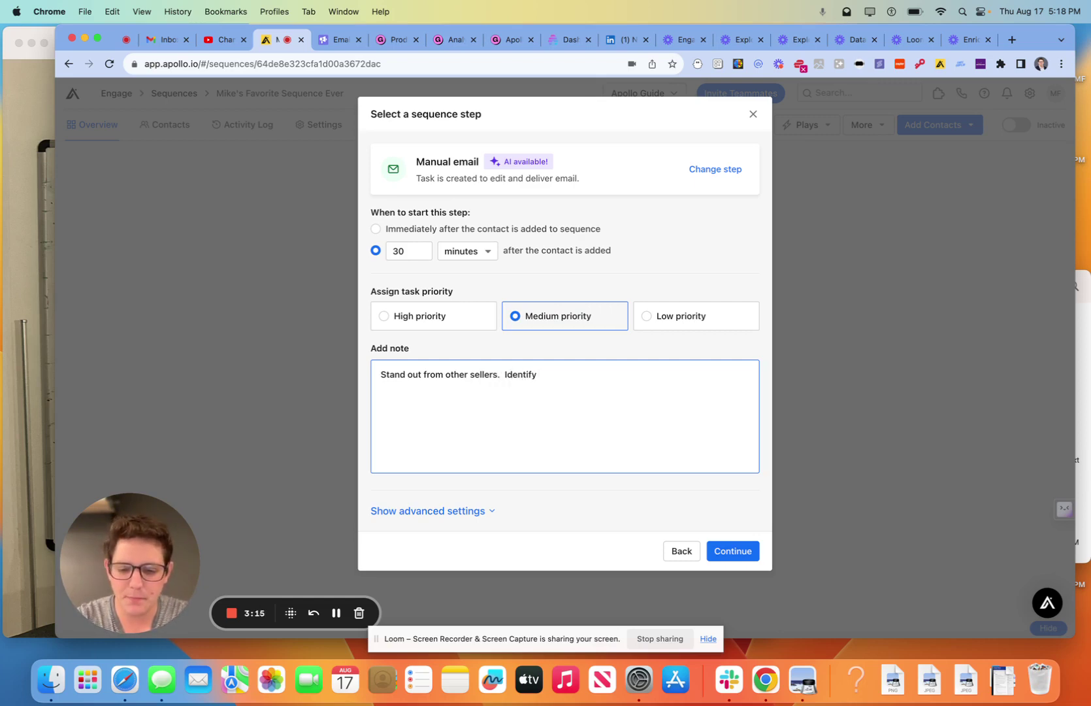
text( a personal t)
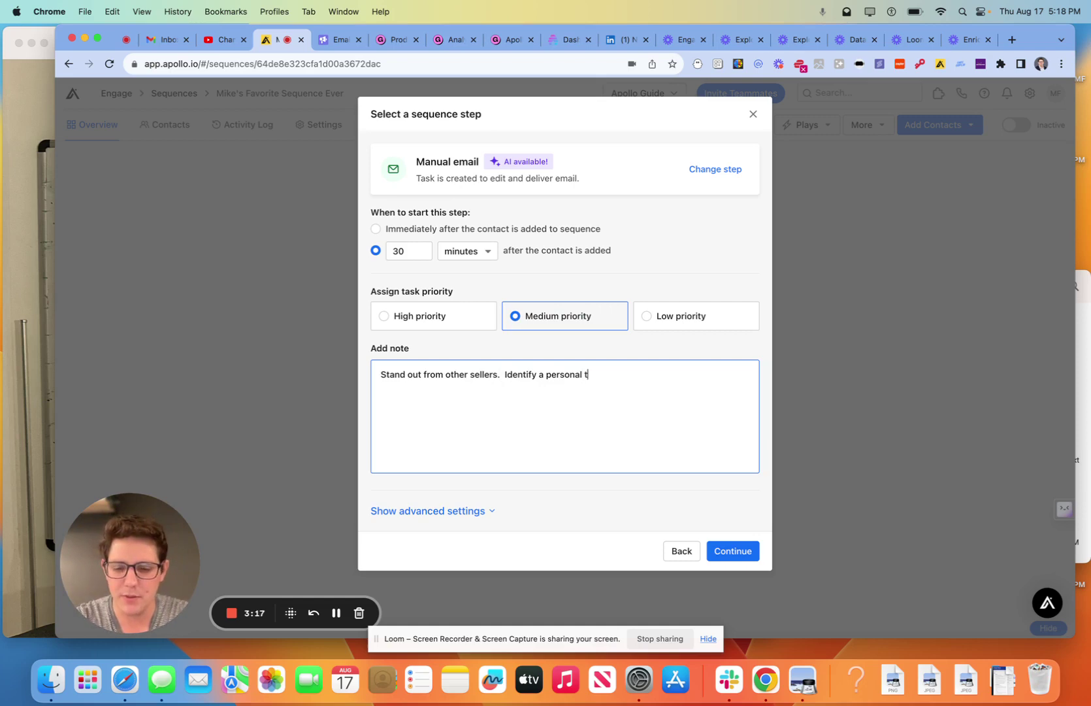
text(rait/cha)
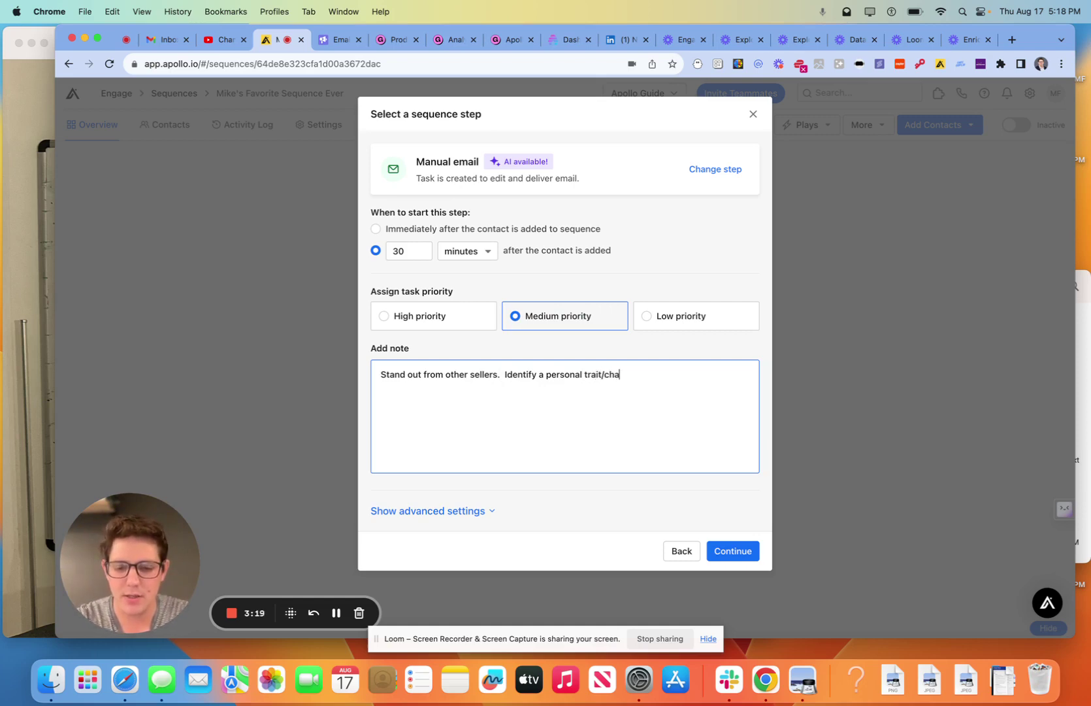
text(racteristic)
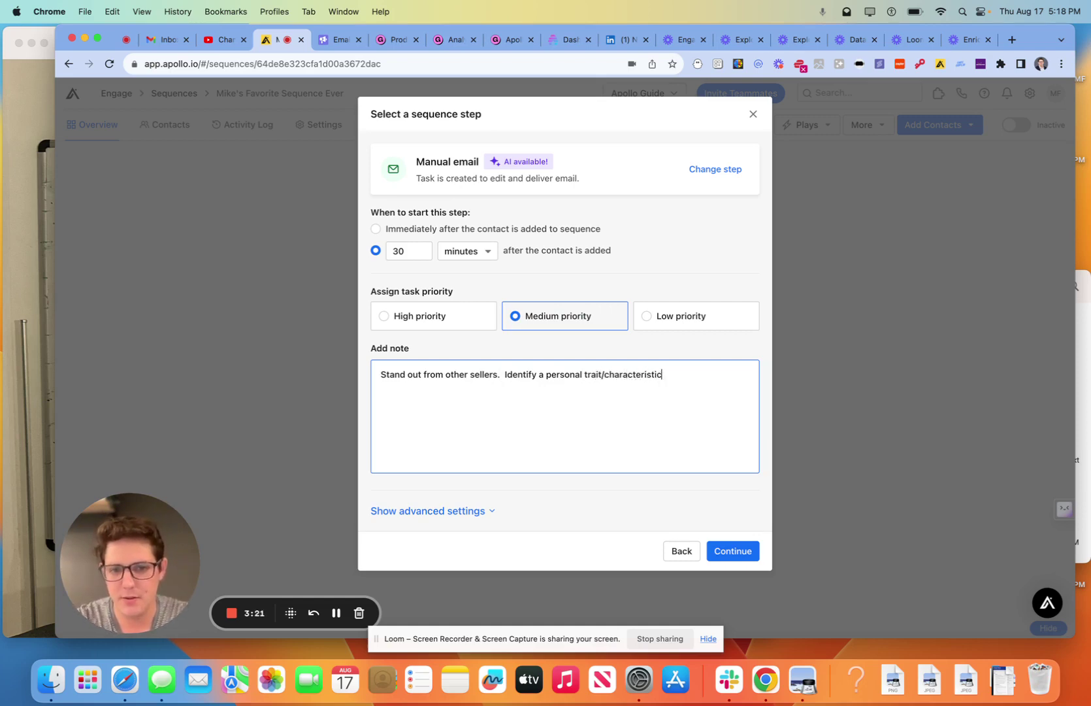
text( about your pros)
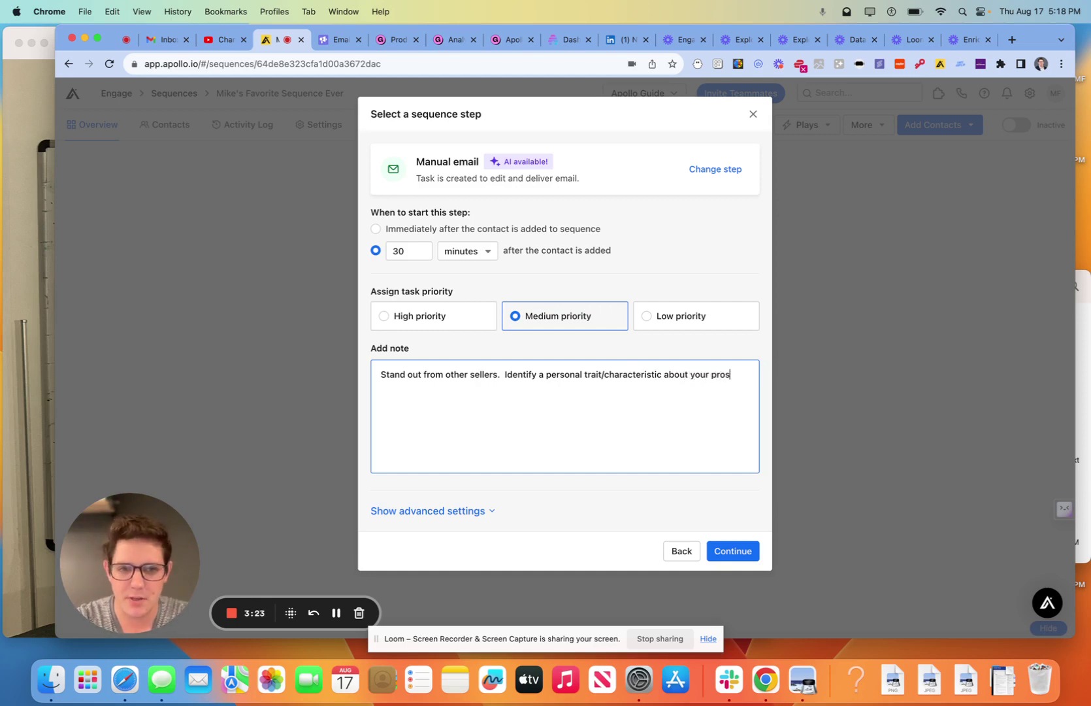
text(pects)
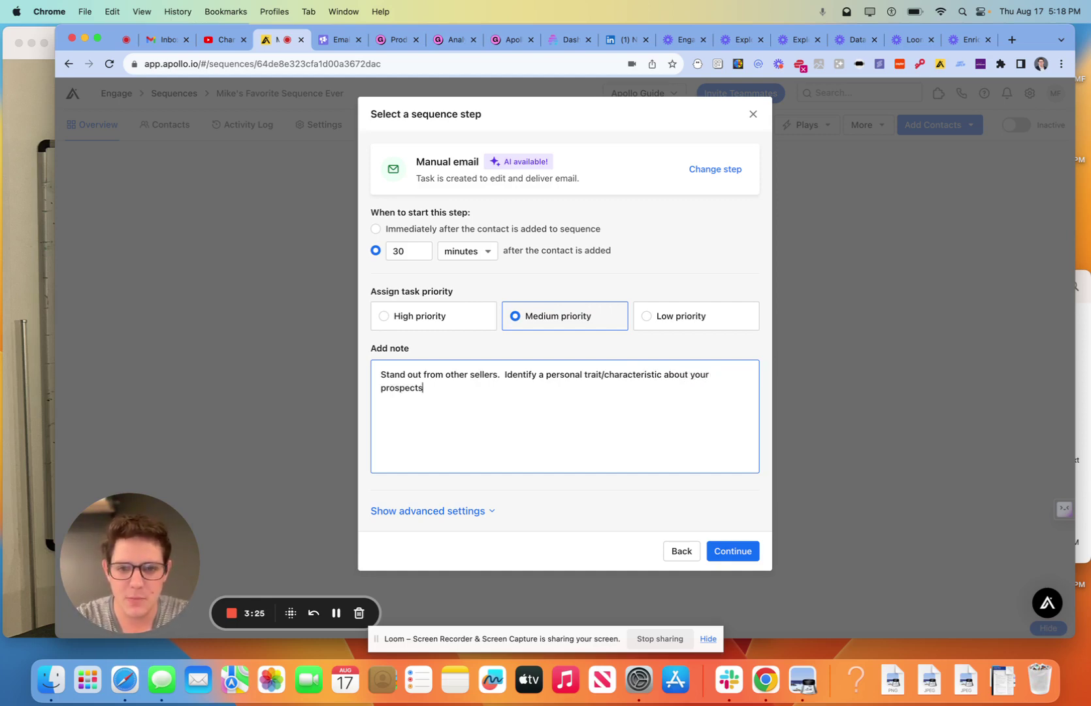
text(.)
key(BackSpace)
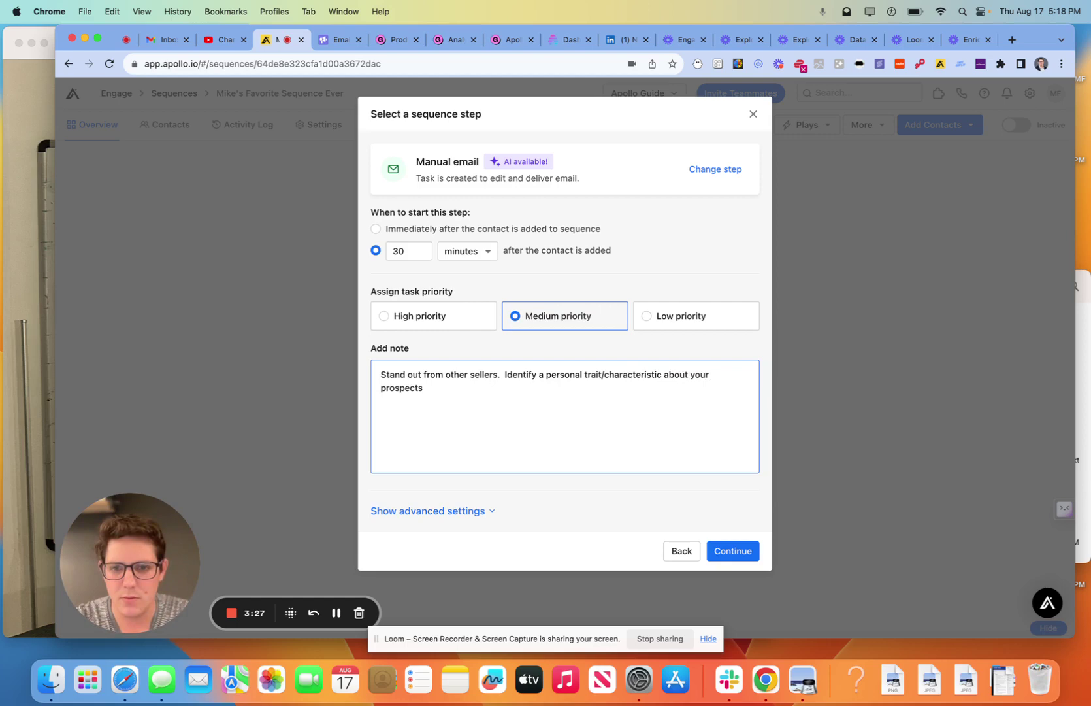
Step: Extend the step note so it ends 'prospects, BUT:'
text(, BU)
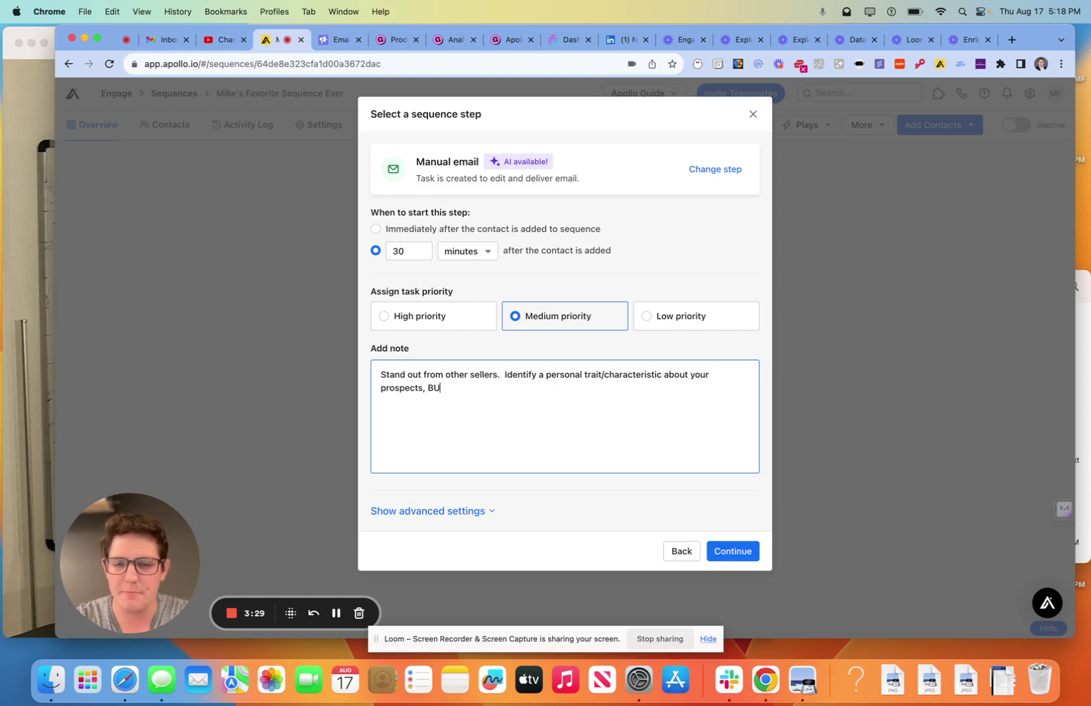
text(T:)
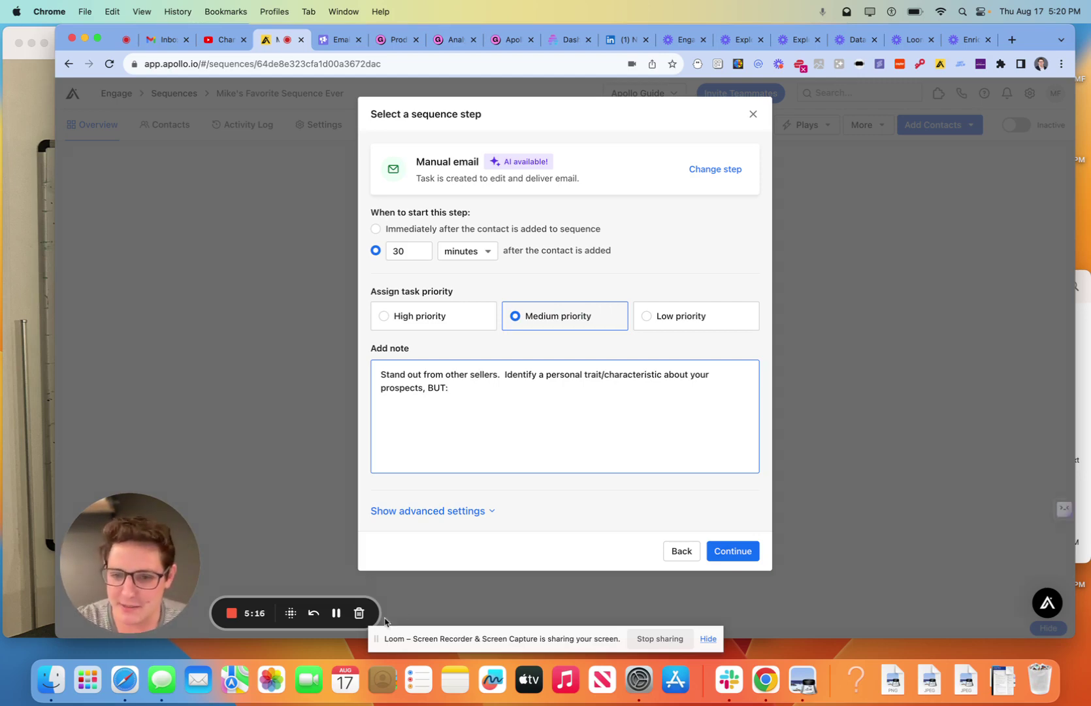
click(421, 405)
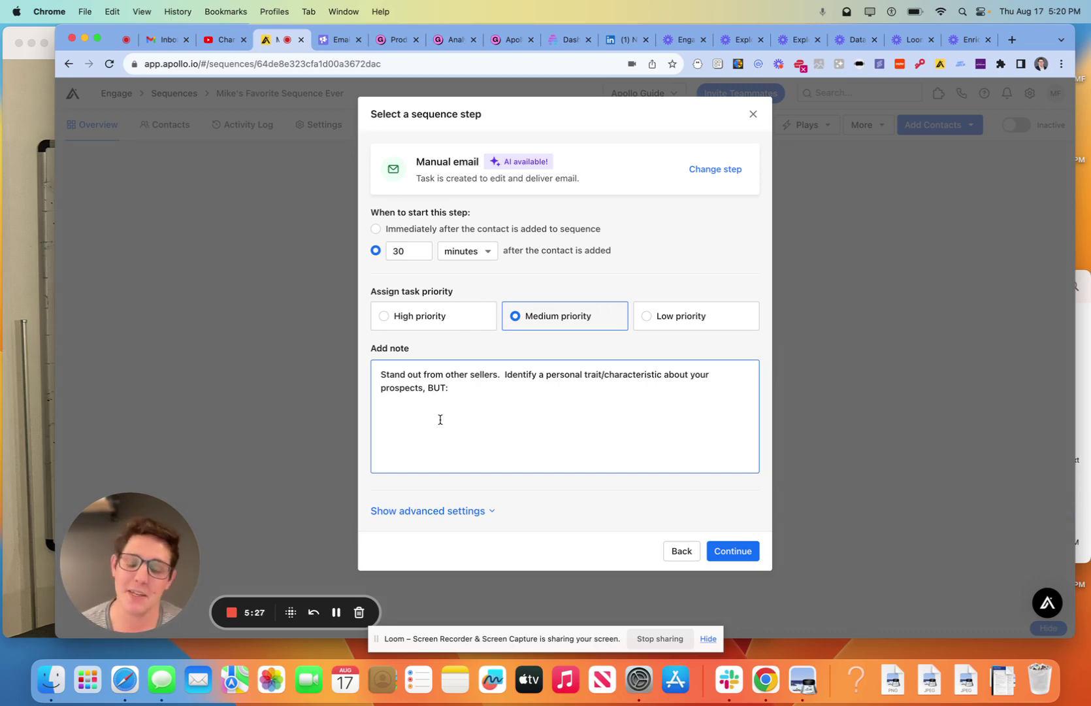
Step: Save the step and review the Primehire company, offer, pain point and call-to-action fields
click(728, 553)
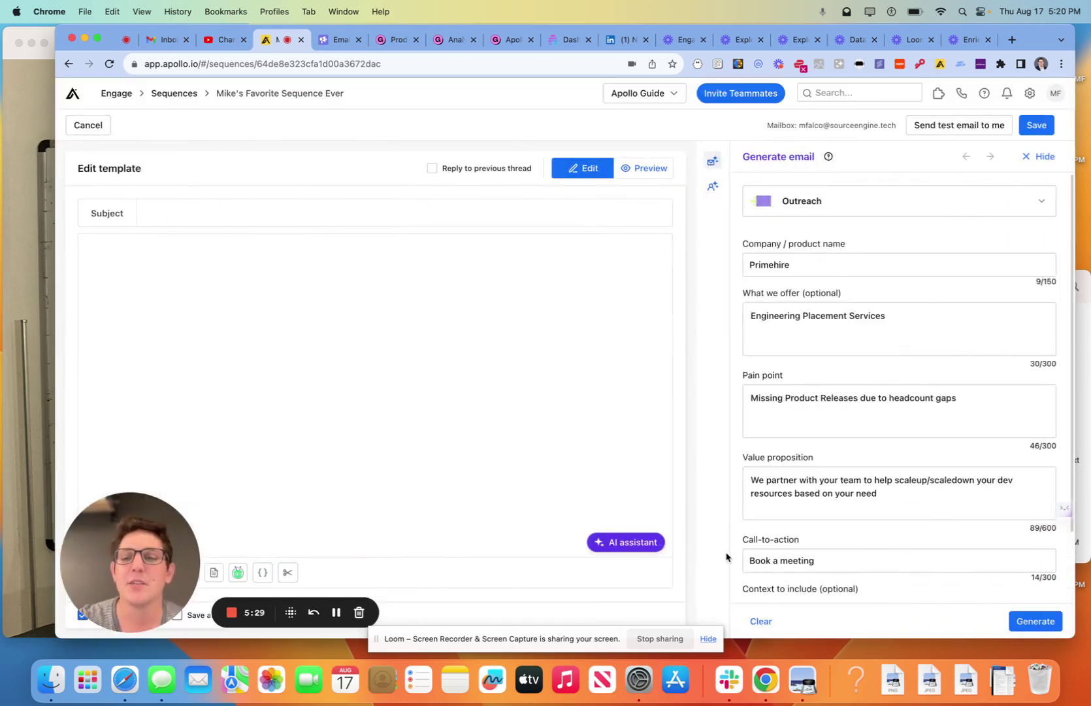
click(774, 271)
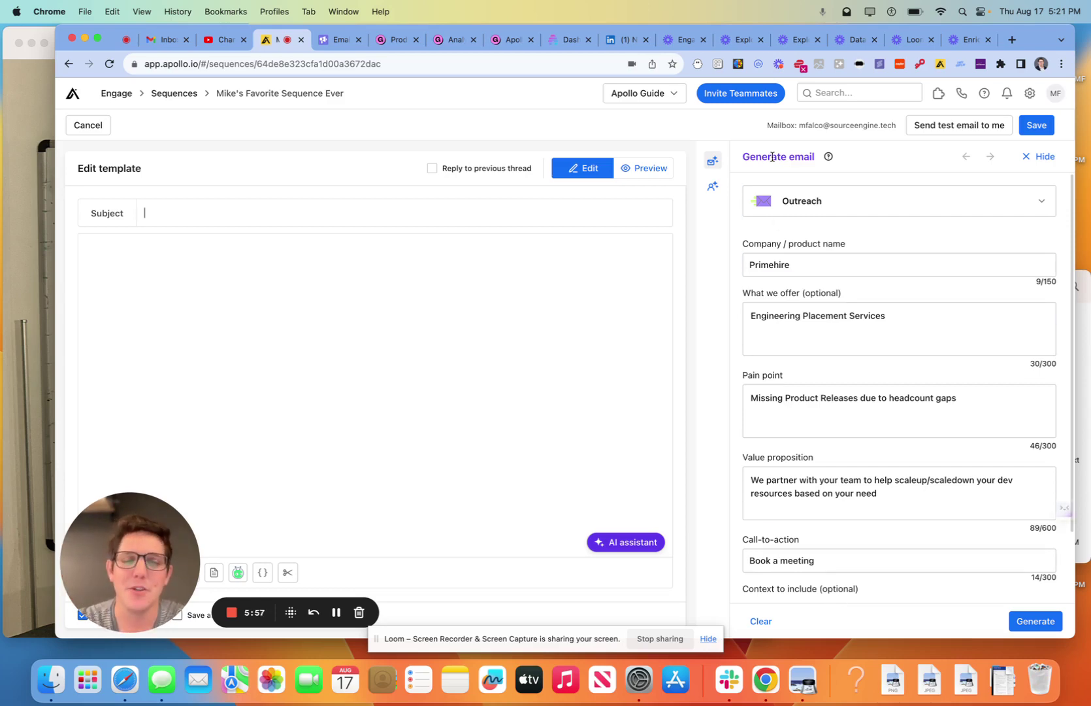
scroll(877, 458, down, 2)
scroll(877, 457, down, 1)
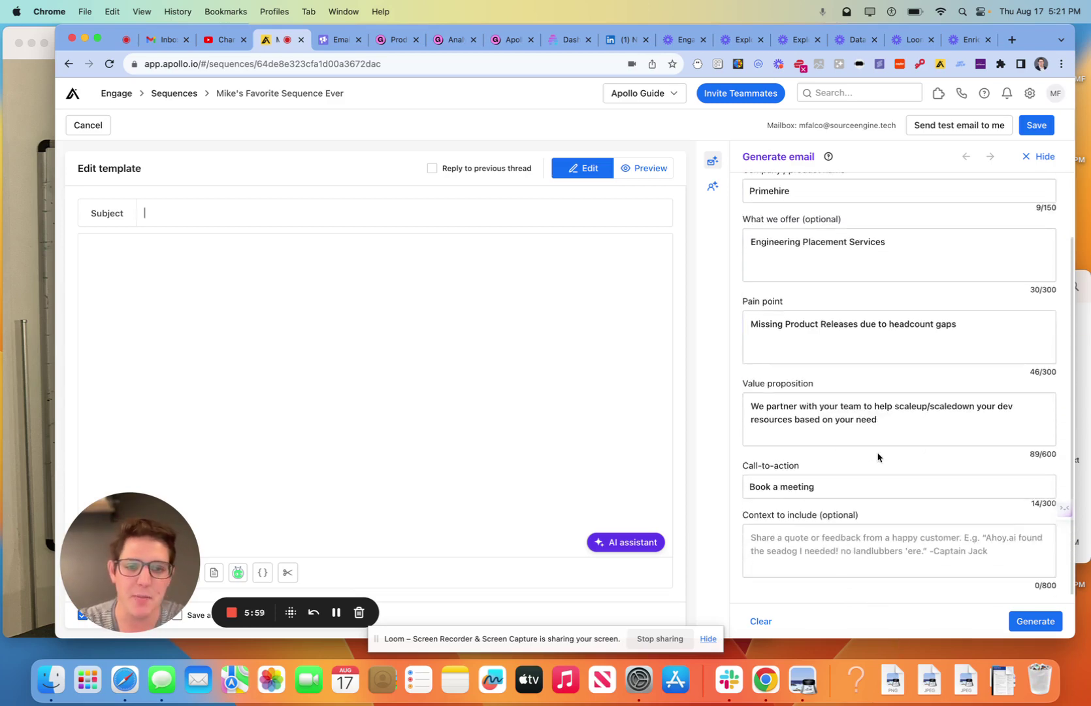
scroll(877, 457, up, 3)
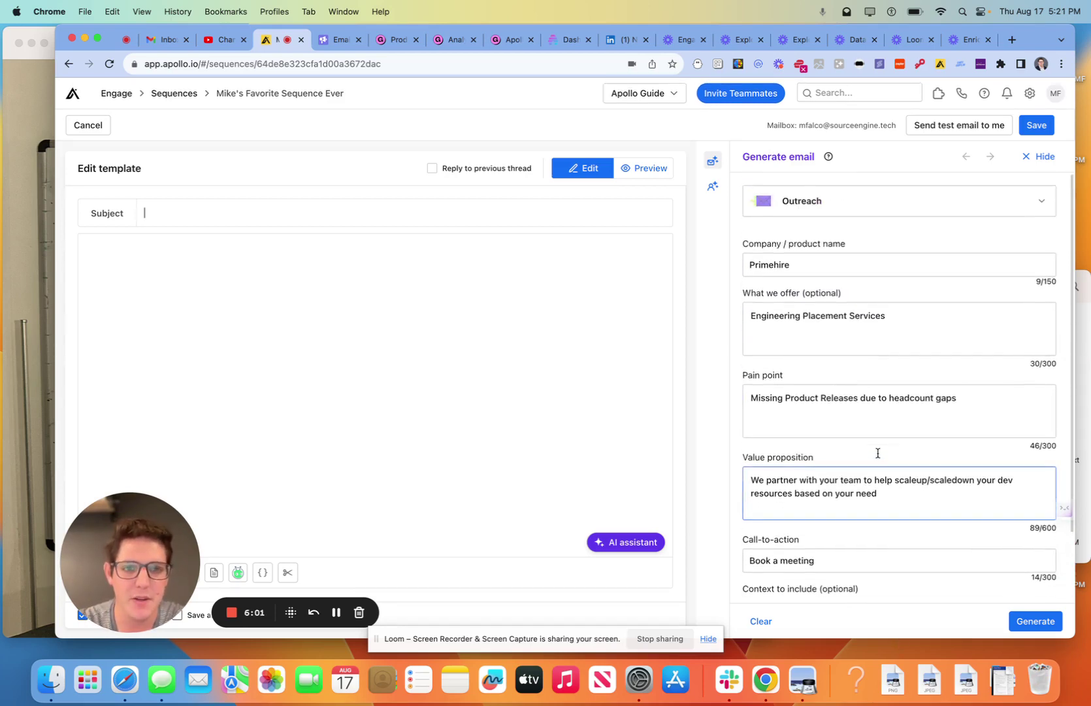
scroll(877, 458, down, 3)
scroll(877, 457, up, 3)
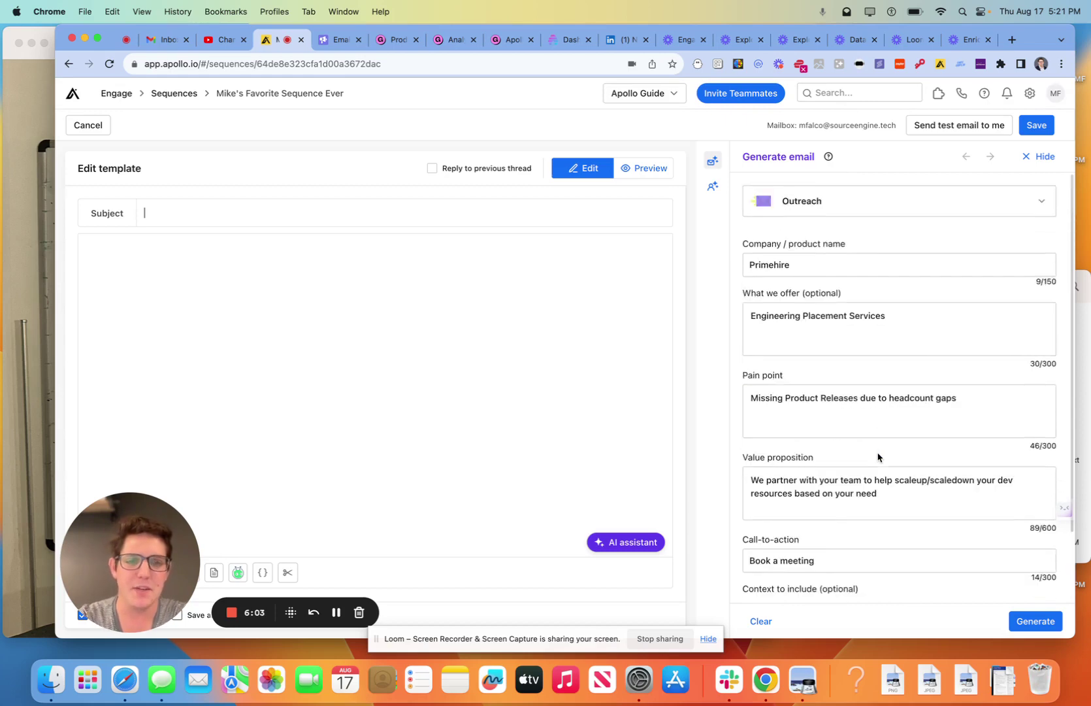
scroll(877, 457, down, 3)
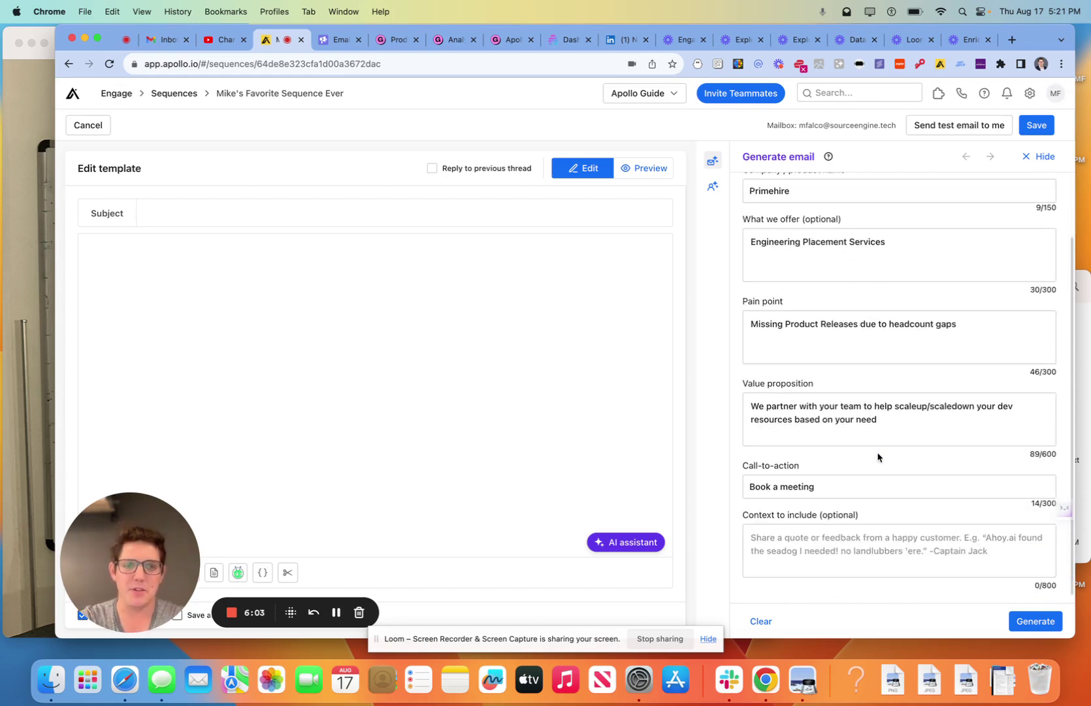
Step: Generate the AI email and insert Body 1 offering Primehire's Engineering Placement Services
click(1017, 625)
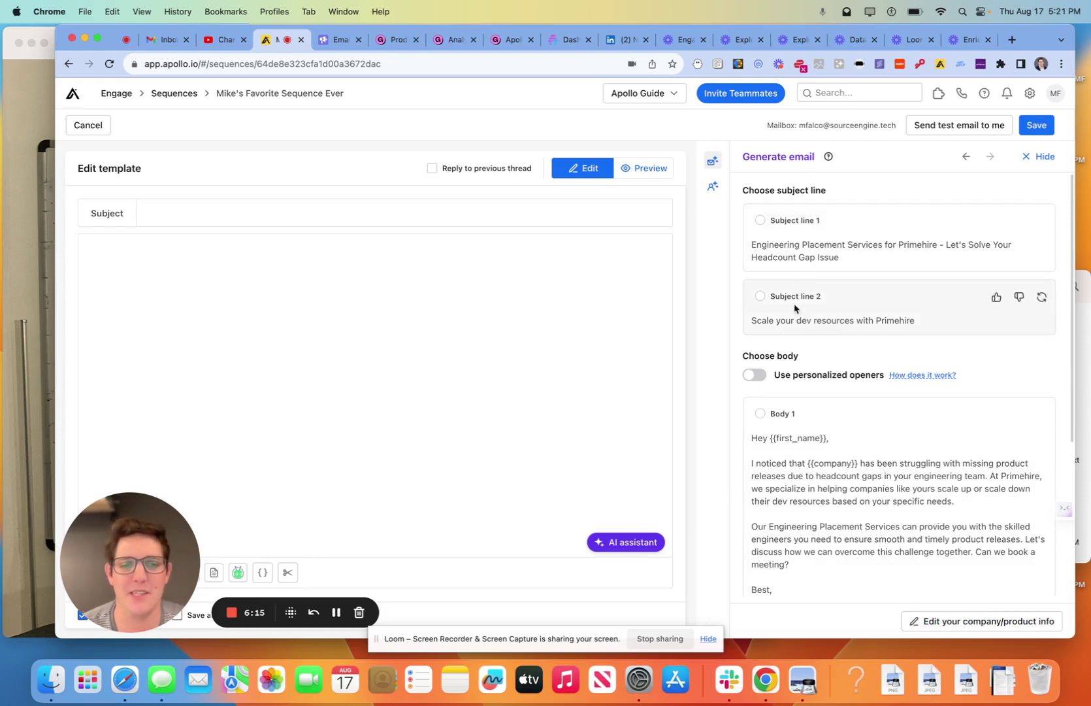
scroll(797, 294, down, 5)
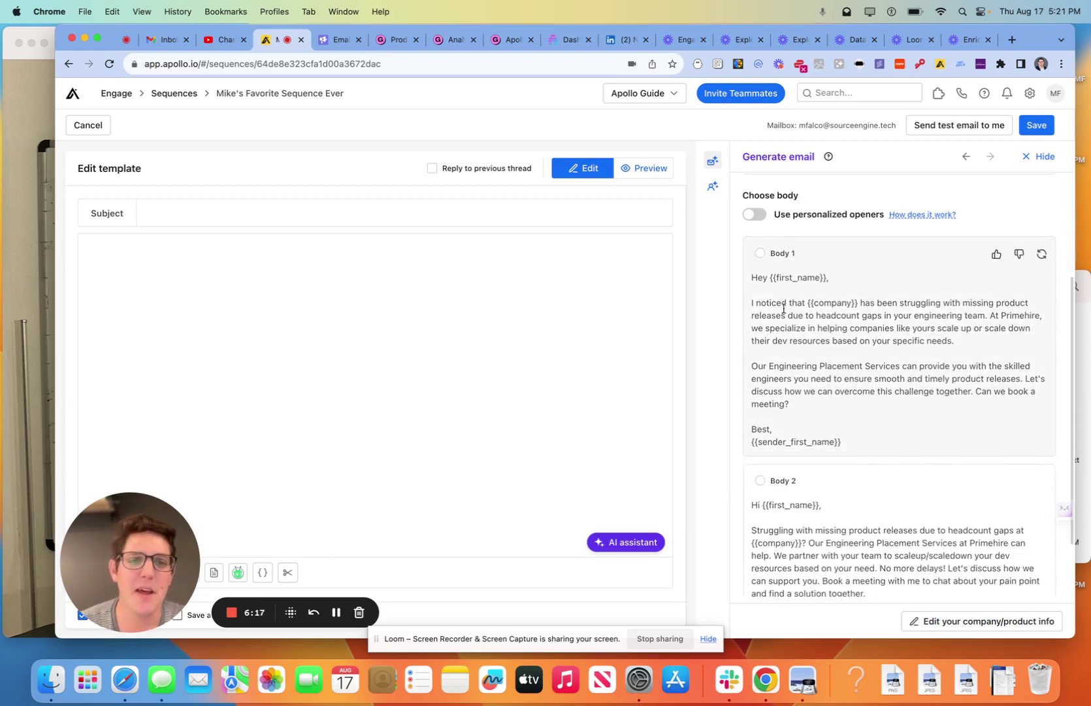
scroll(821, 382, down, 3)
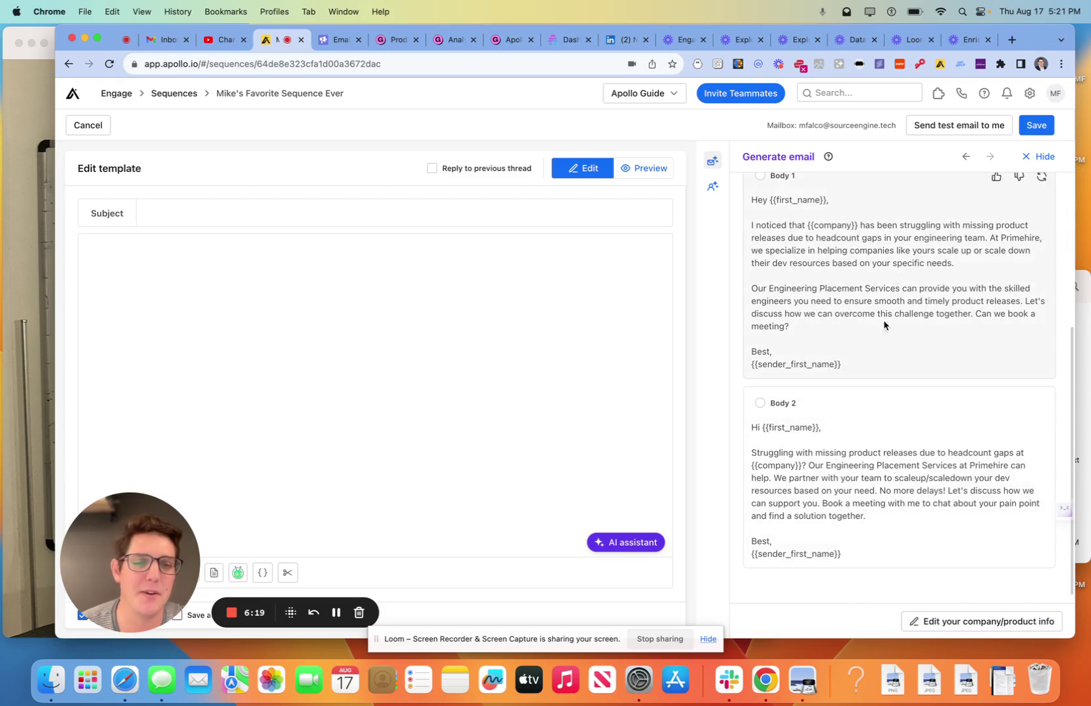
scroll(867, 341, up, 2)
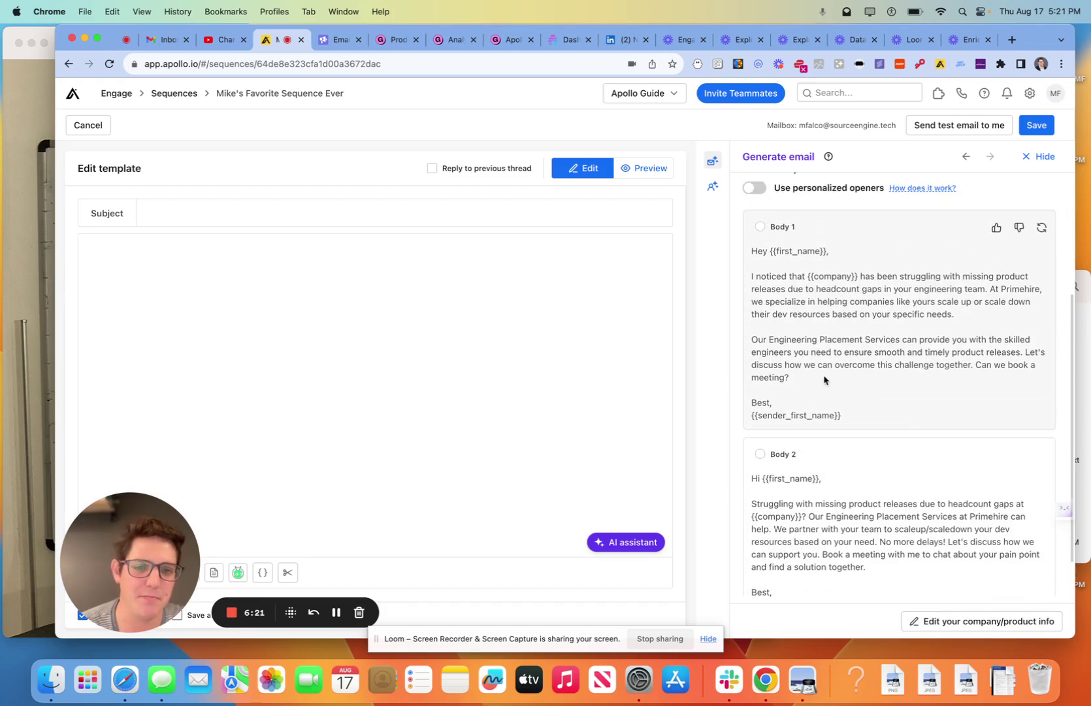
drag(824, 379, 804, 305)
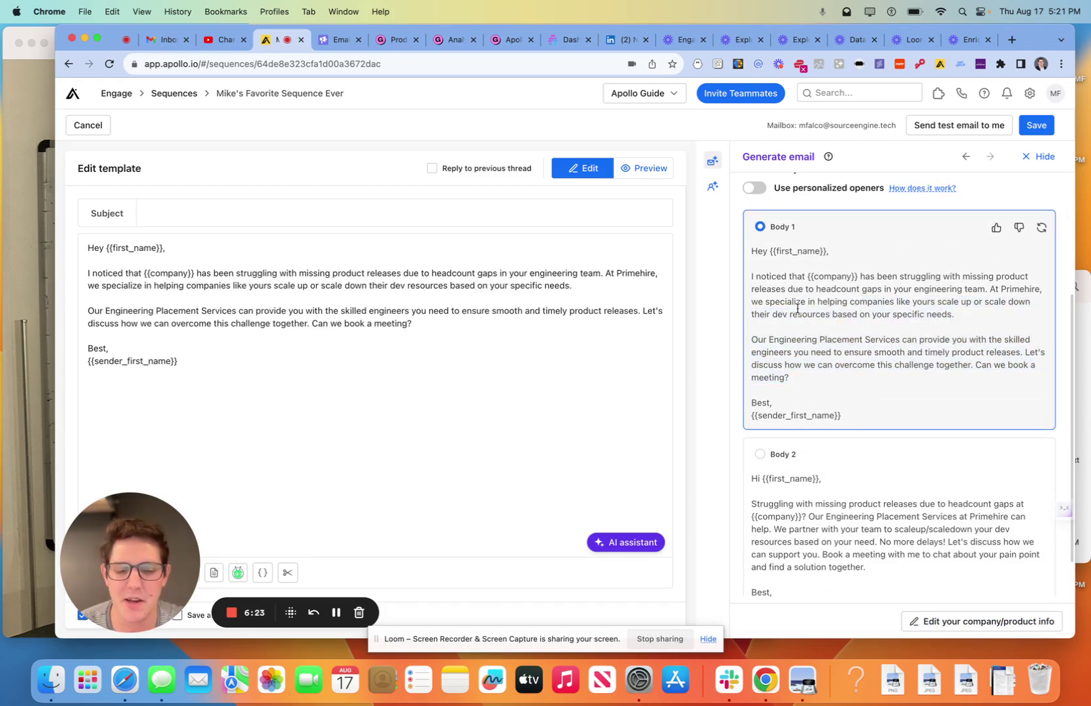
drag(785, 264, 810, 402)
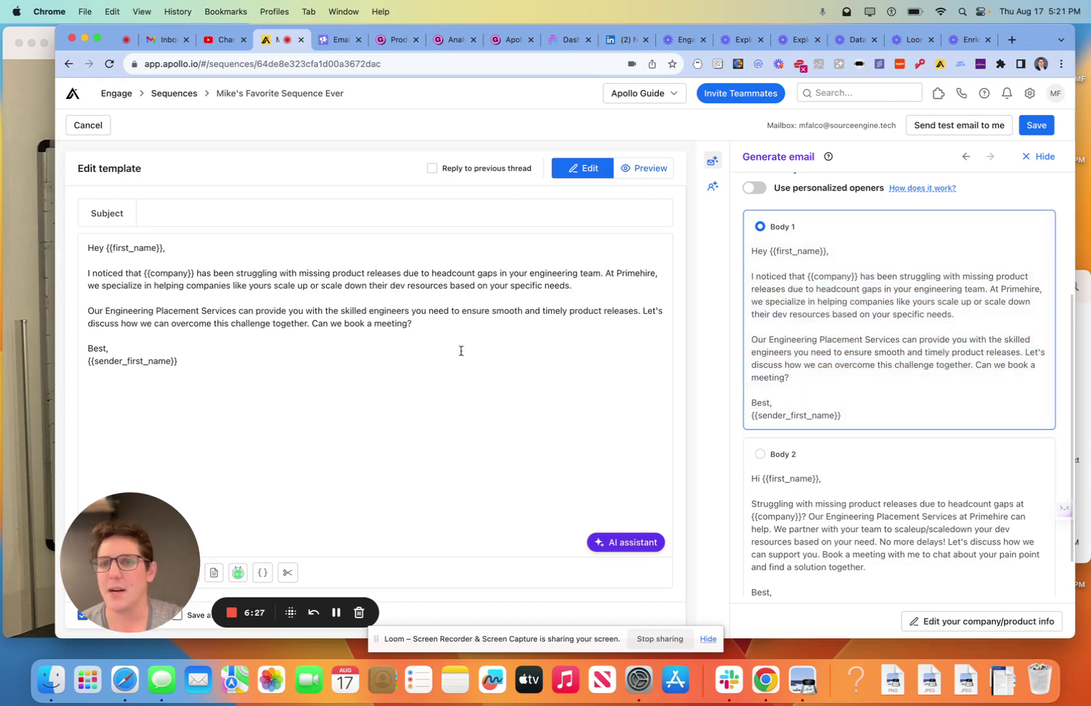
click(426, 336)
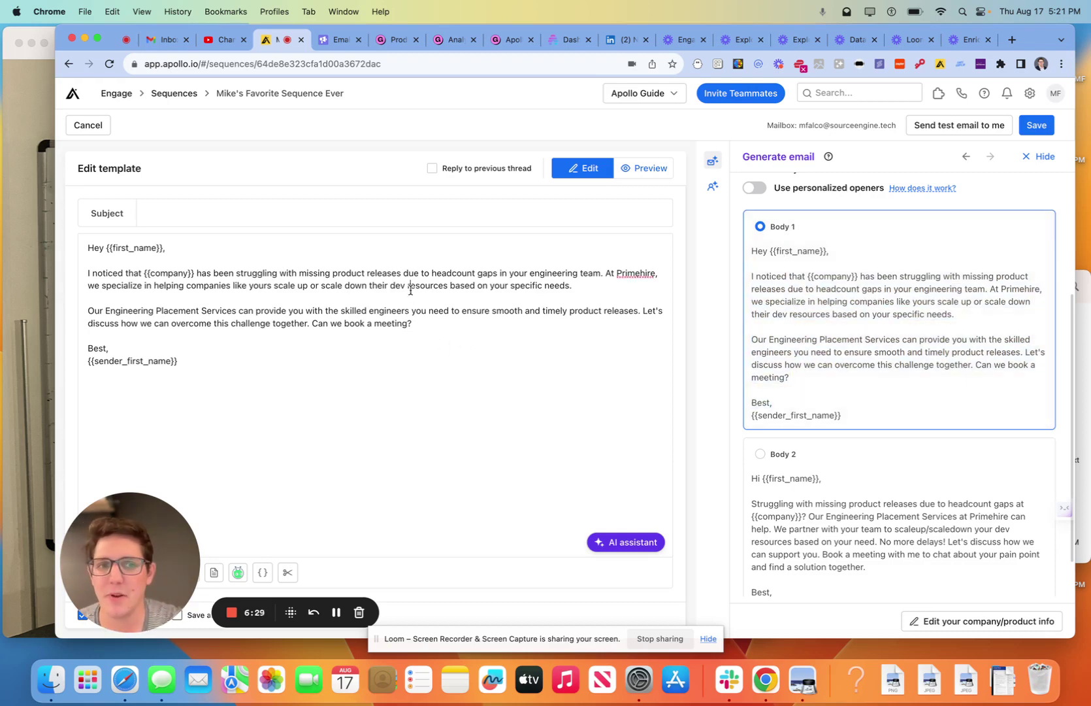